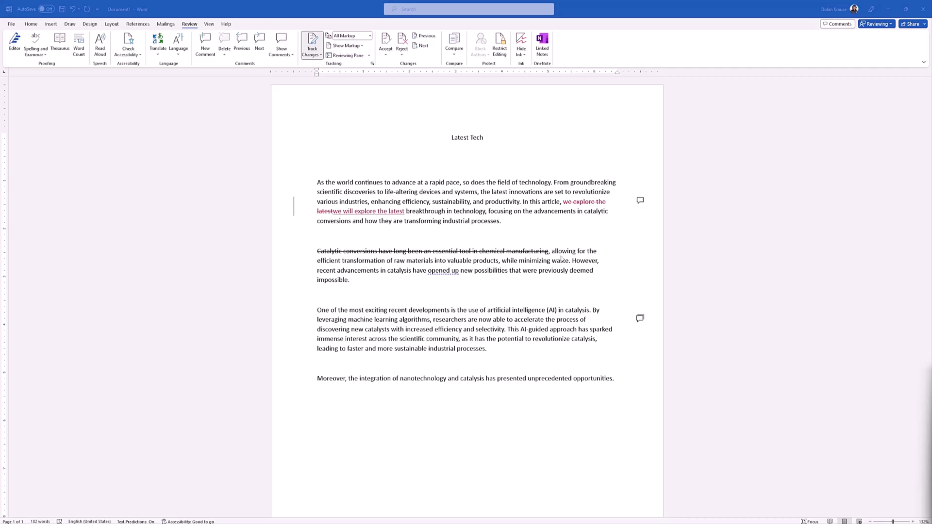
Step: Set Show Comments to Contextual so the three comment cards appear beside the article
key("Up")
key("Up")
key("Up")
key("Up")
key("Up")
key("Up")
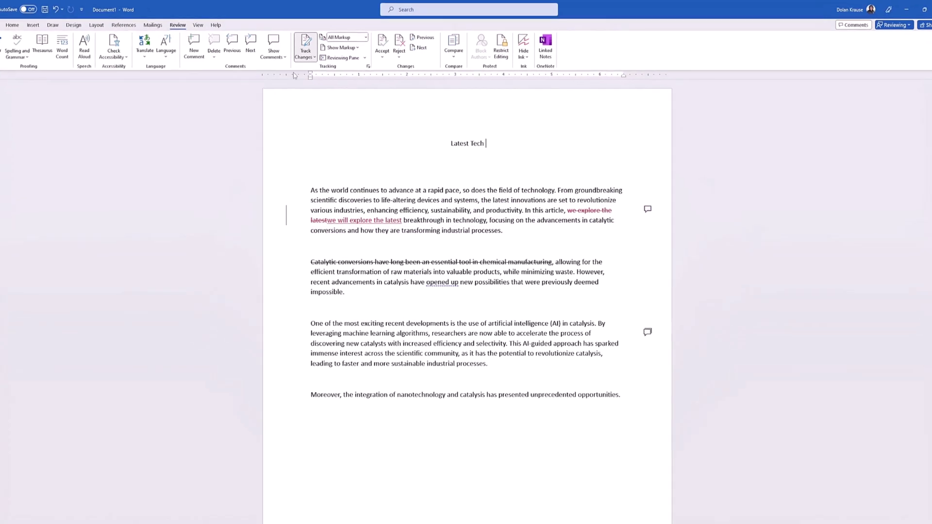
left_click(224, 54)
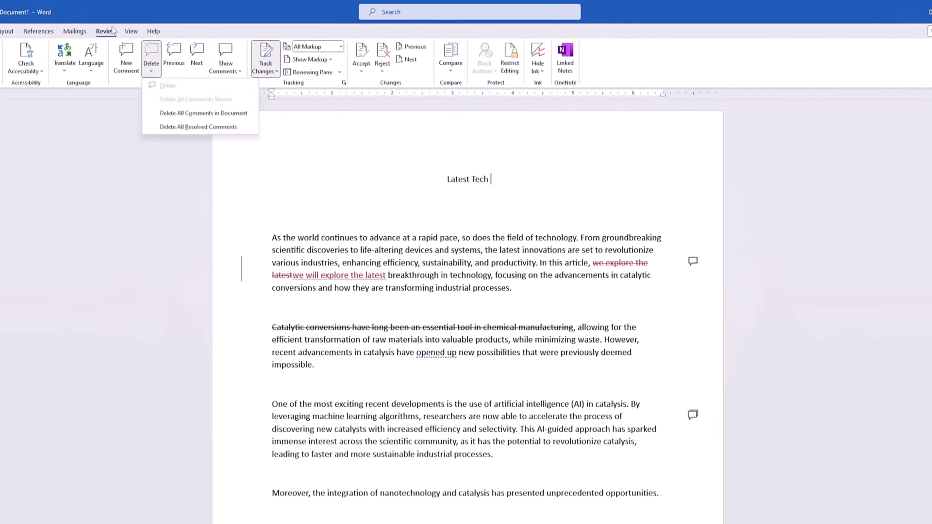
left_click(115, 31)
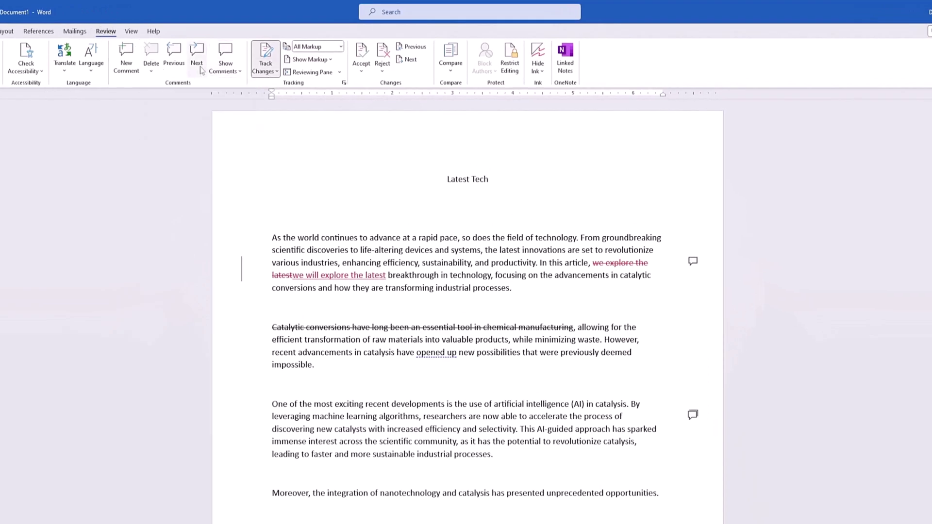
left_click(230, 72)
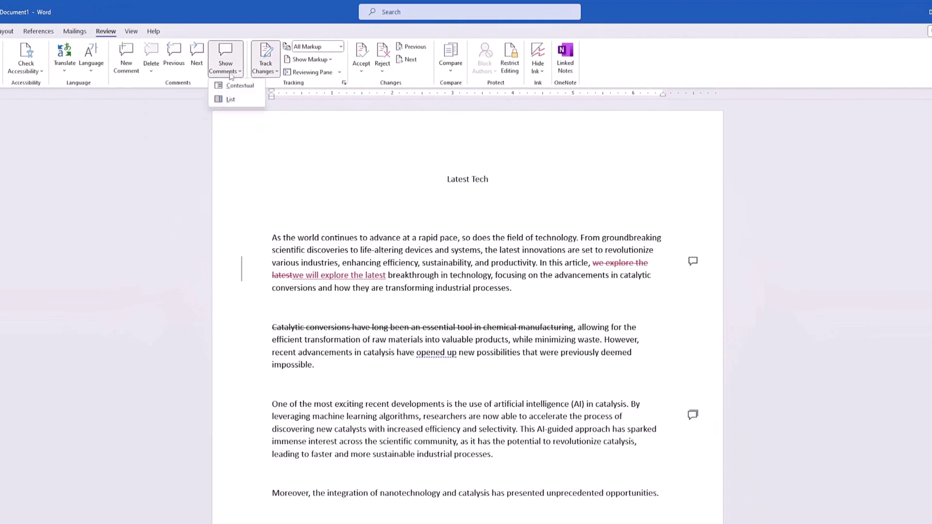
left_click(250, 90)
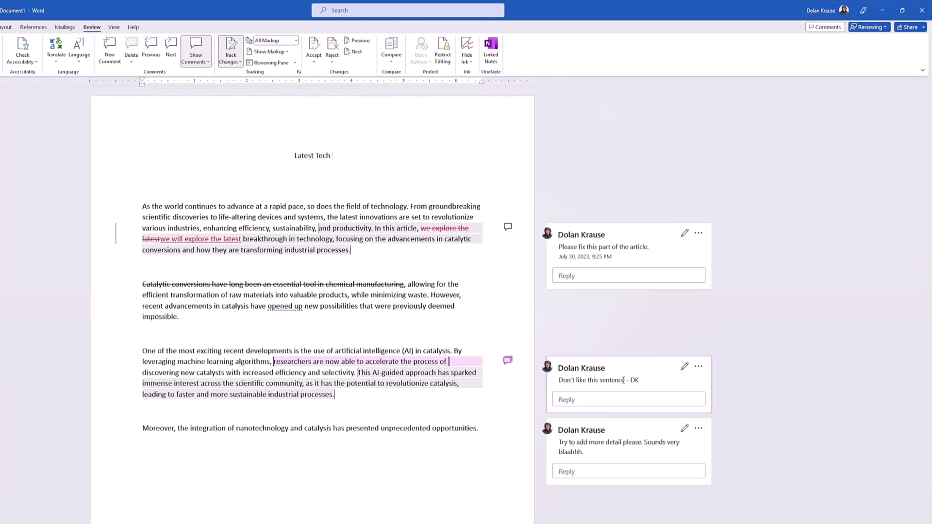
left_click(171, 47)
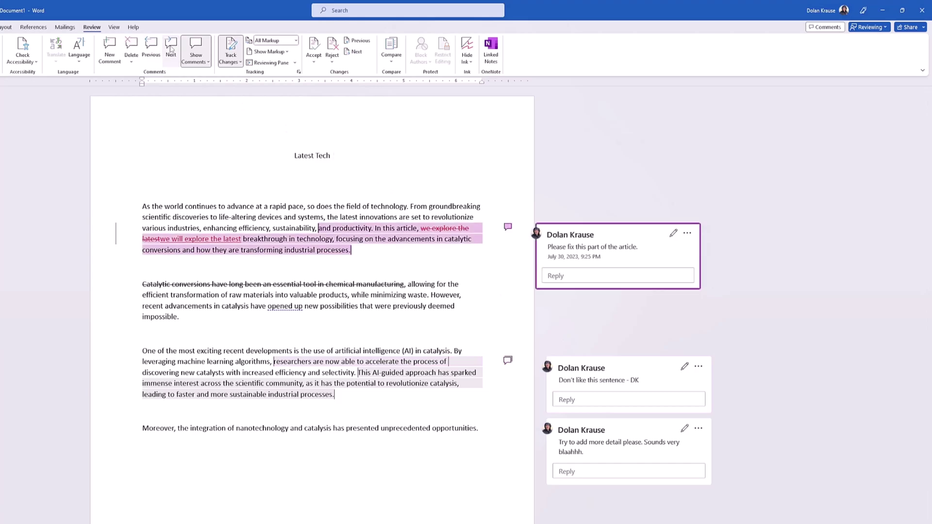
left_click(171, 47)
left_click(171, 46)
left_click(171, 45)
left_click(171, 45)
left_click(151, 47)
left_click(151, 47)
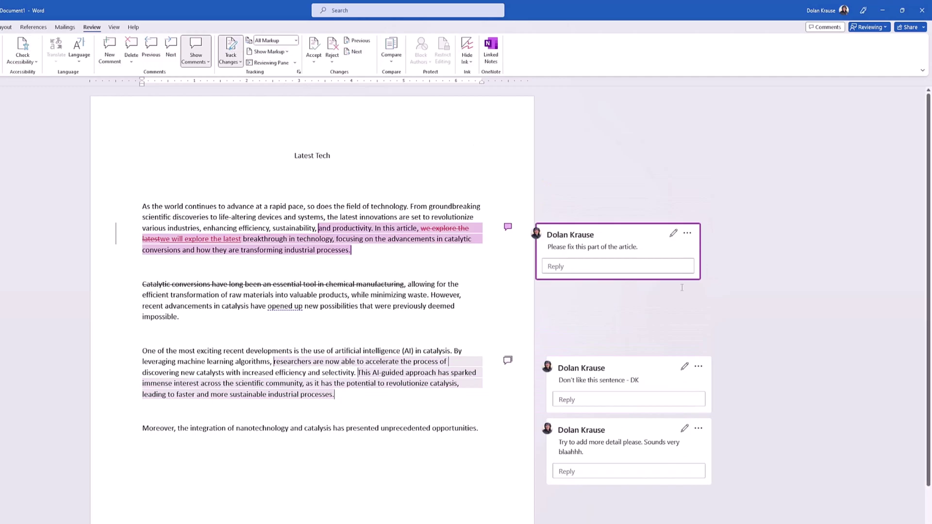
left_click(634, 375)
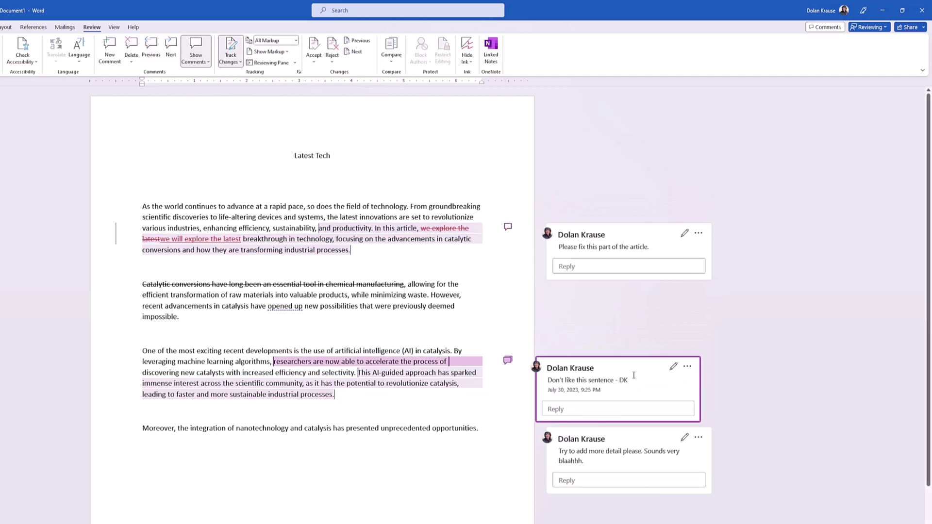
left_click(690, 369)
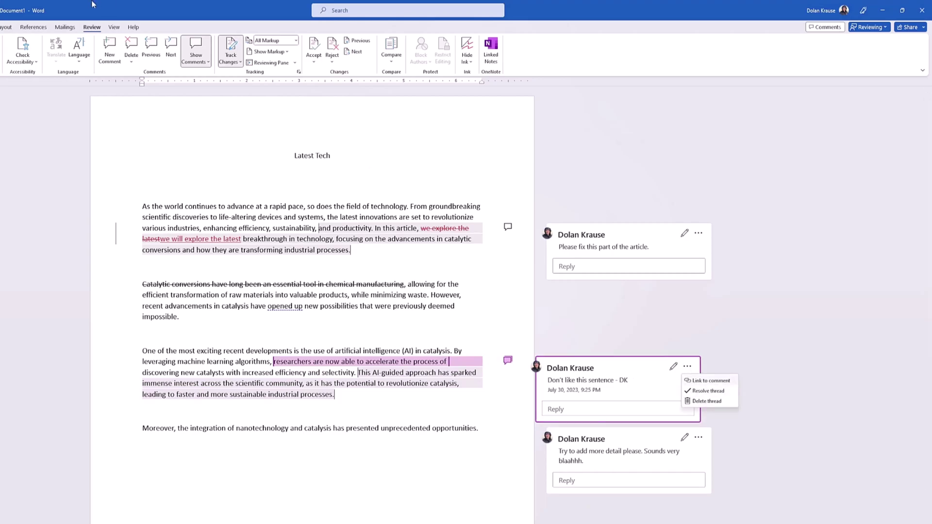
left_click(137, 65)
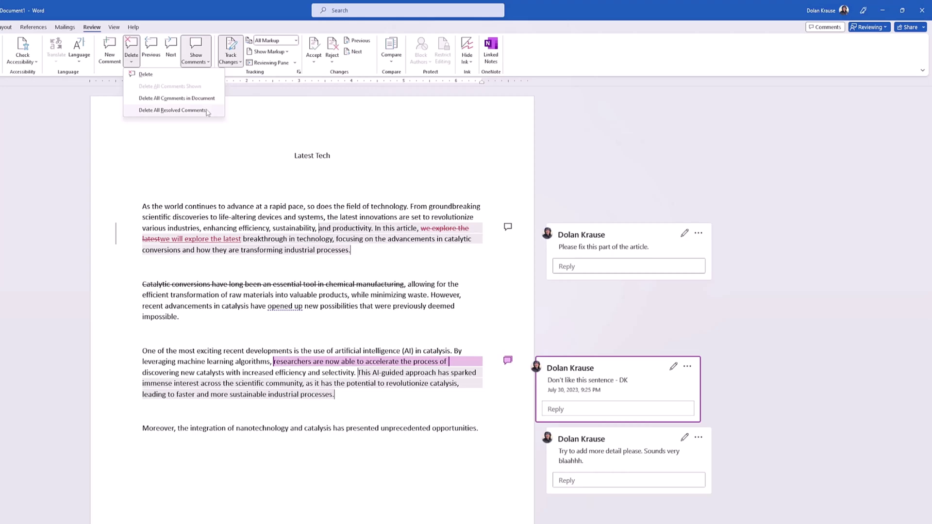
Step: Delete the third comment thread, 'Try to add more detail please'
left_click(610, 170)
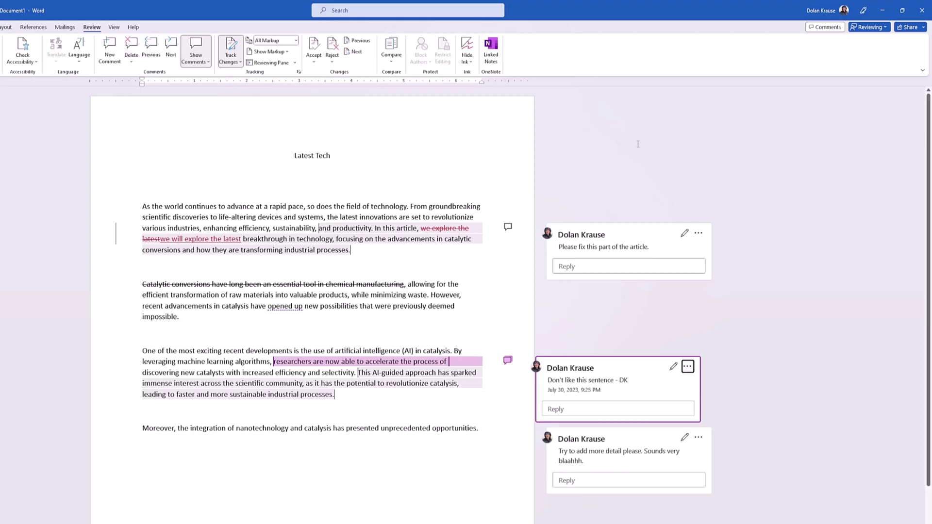
left_click(640, 439)
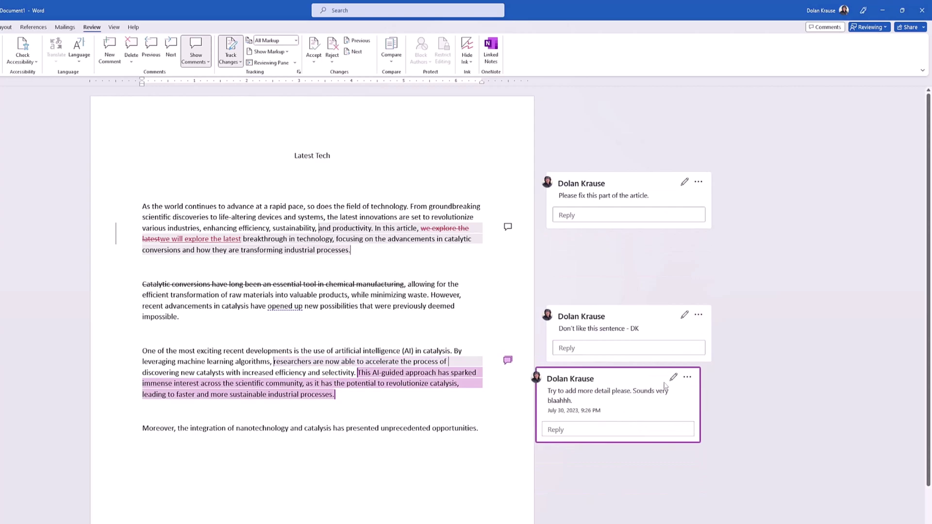
left_click(689, 378)
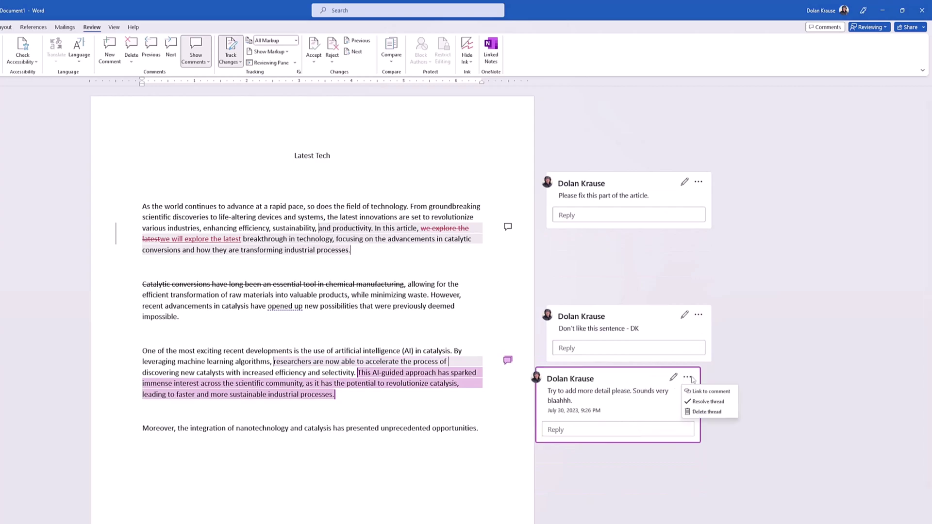
left_click(697, 414)
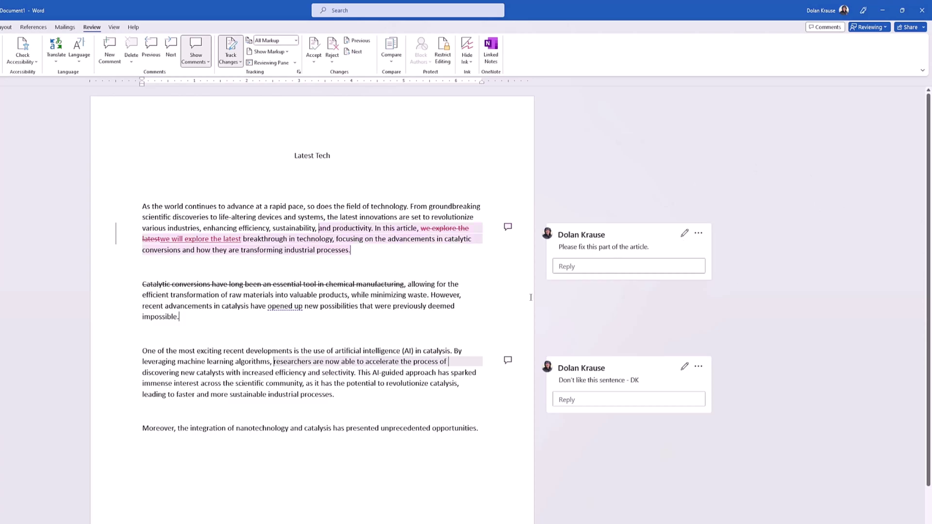
Step: Turn off Show Comments so the two remaining comments become small margin markers
left_click(207, 62)
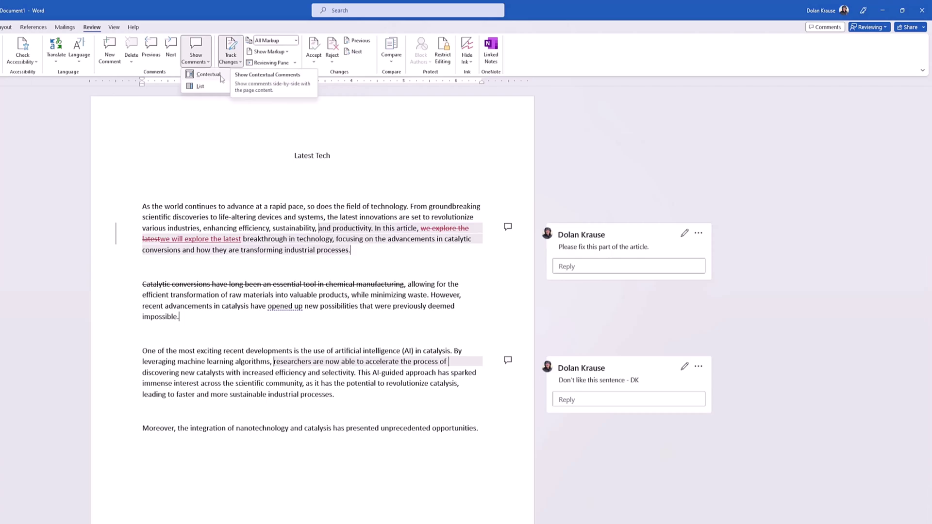
left_click(220, 76)
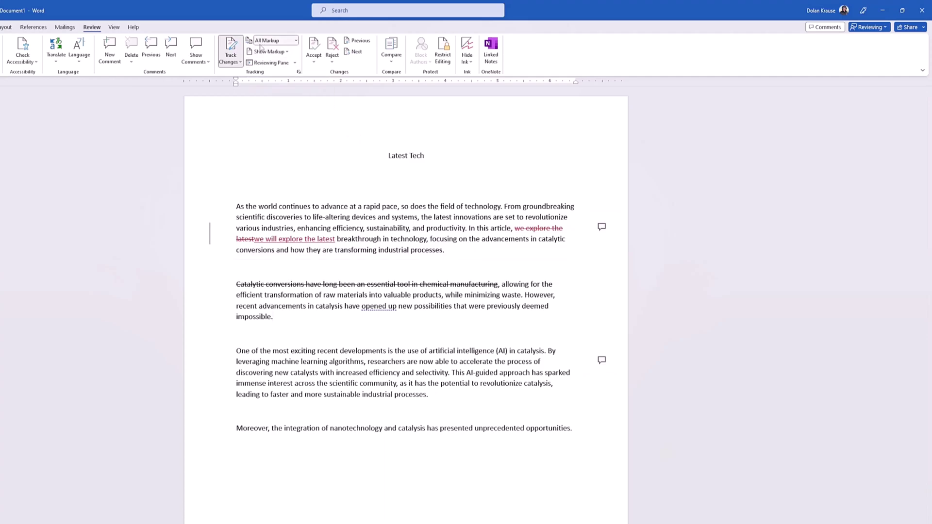
Step: Preview the article with No Markup, then switch the display back to All Markup
left_click(289, 43)
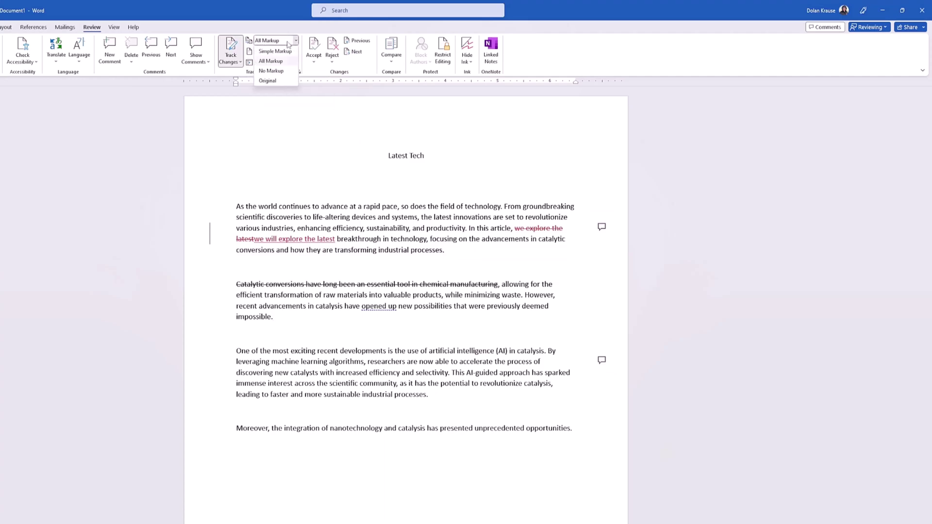
left_click(284, 72)
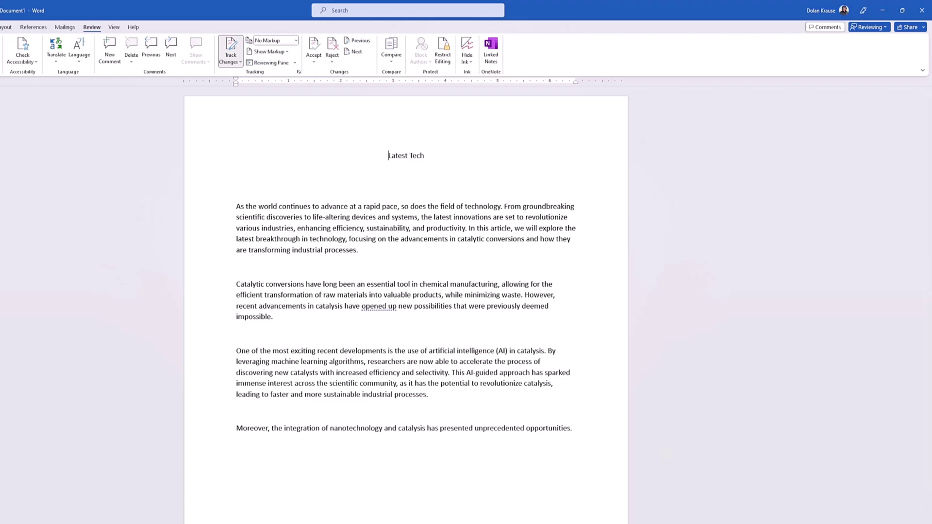
left_click(278, 43)
left_click(279, 61)
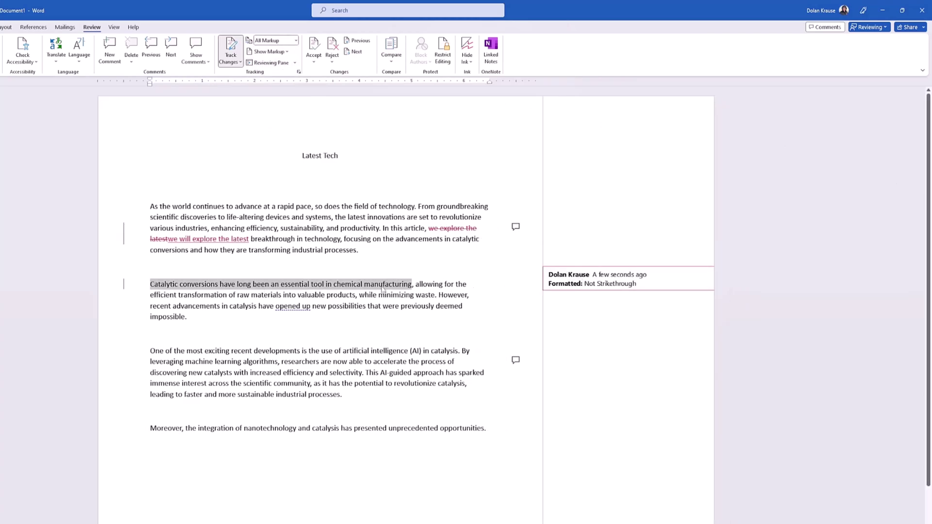
Step: Reject the tracked deletion, the 'we will explore the latest' insertion, and the strikethrough formatting change
mouse_move(382, 289)
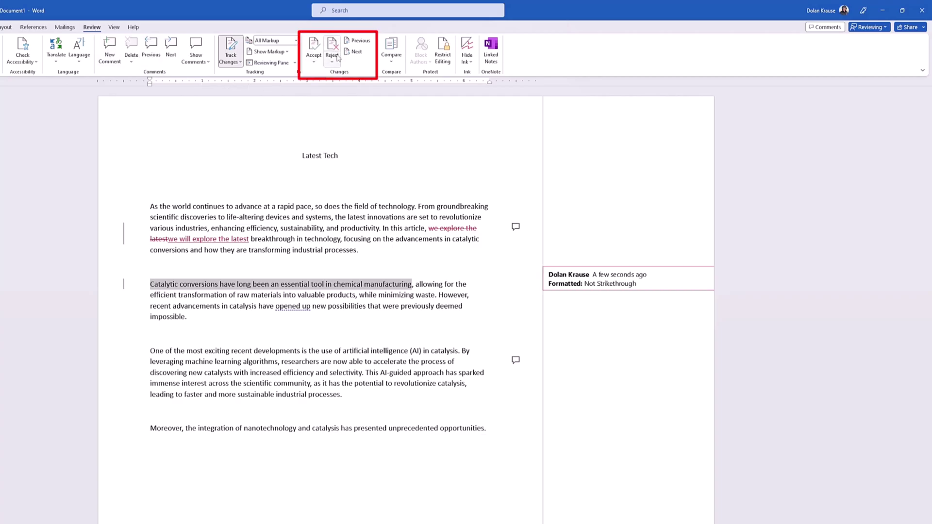
left_click(355, 52)
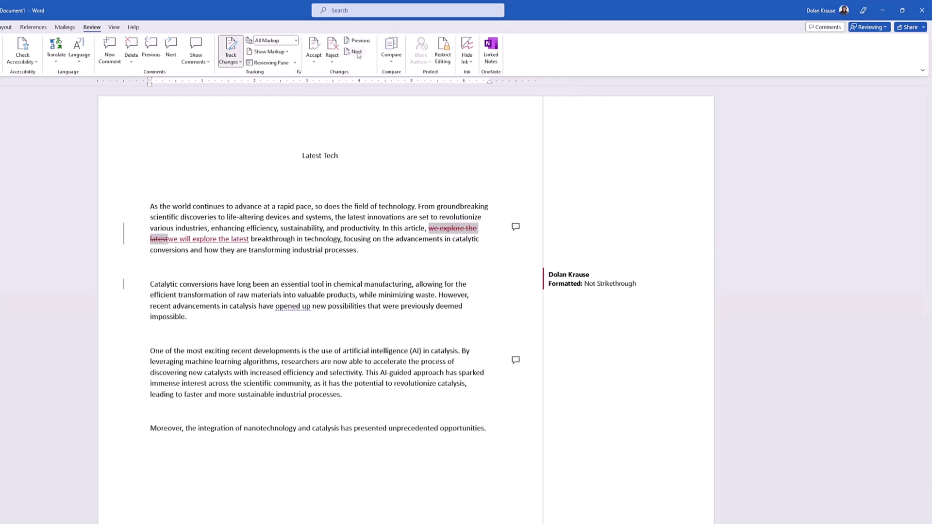
left_click(331, 55)
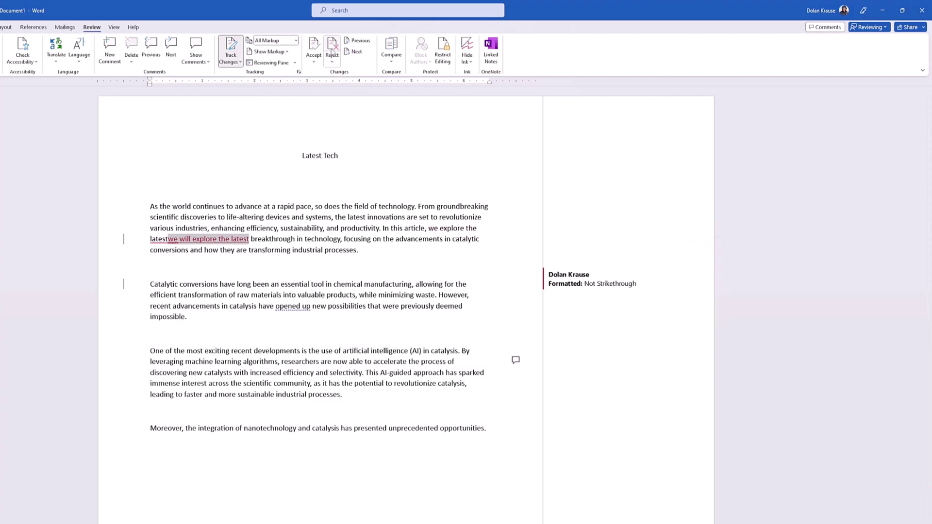
left_click(332, 49)
left_click(332, 49)
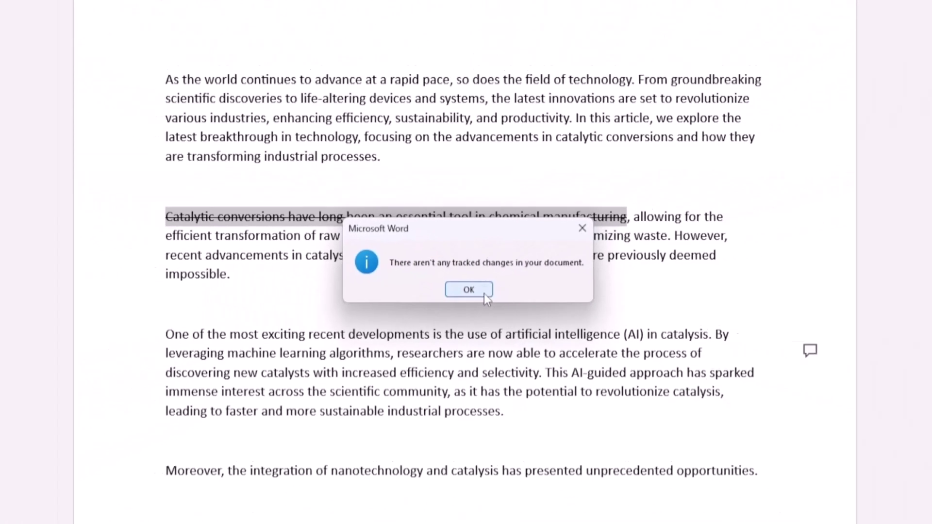
Step: Dismiss the no-tracked-changes message and inspect the struck-through first sentence of paragraph two
left_click(490, 293)
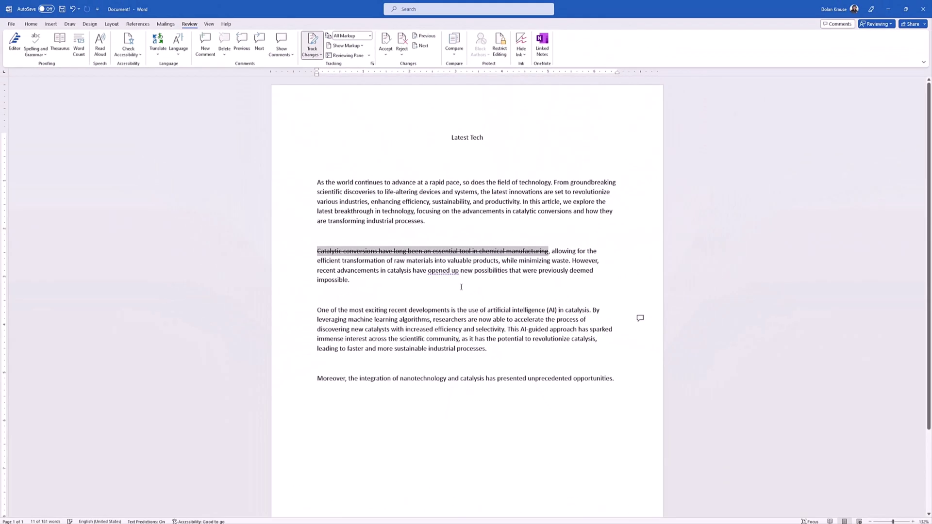
left_click(518, 294)
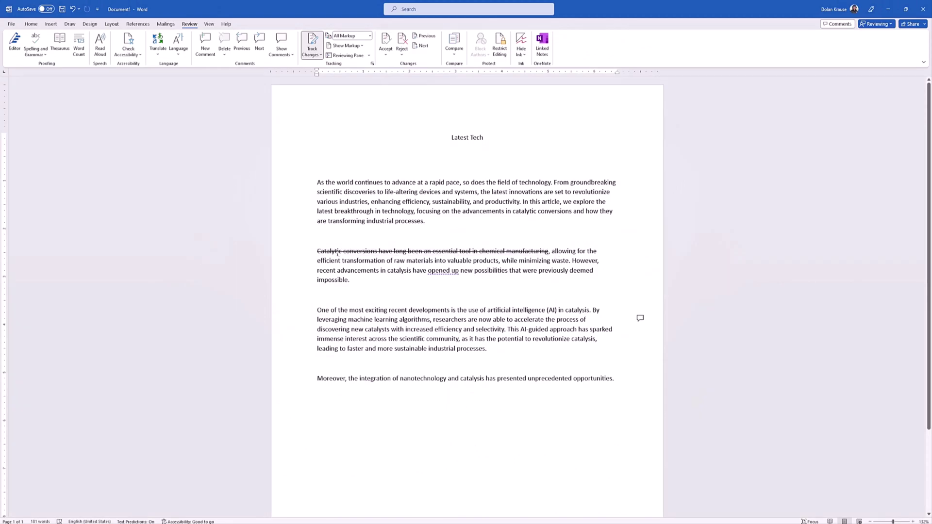
left_click_drag(319, 250, 551, 251)
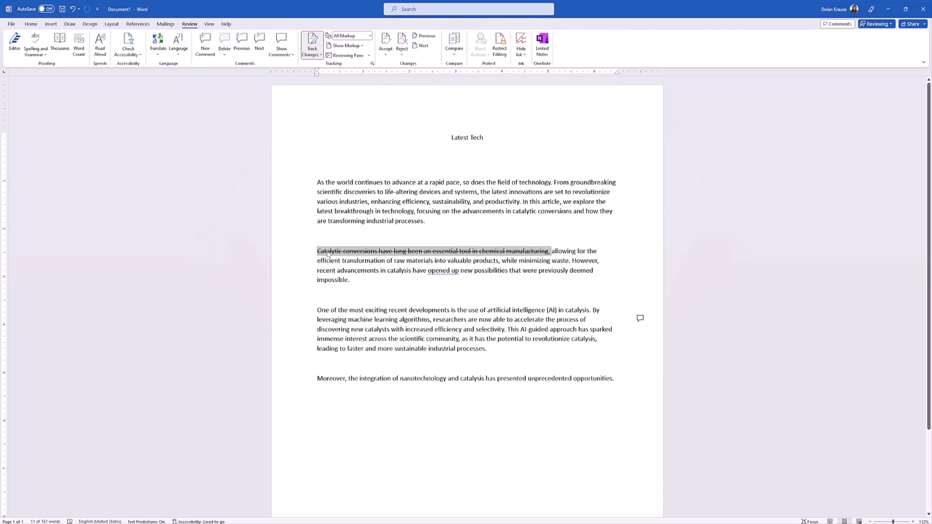
left_click(442, 243)
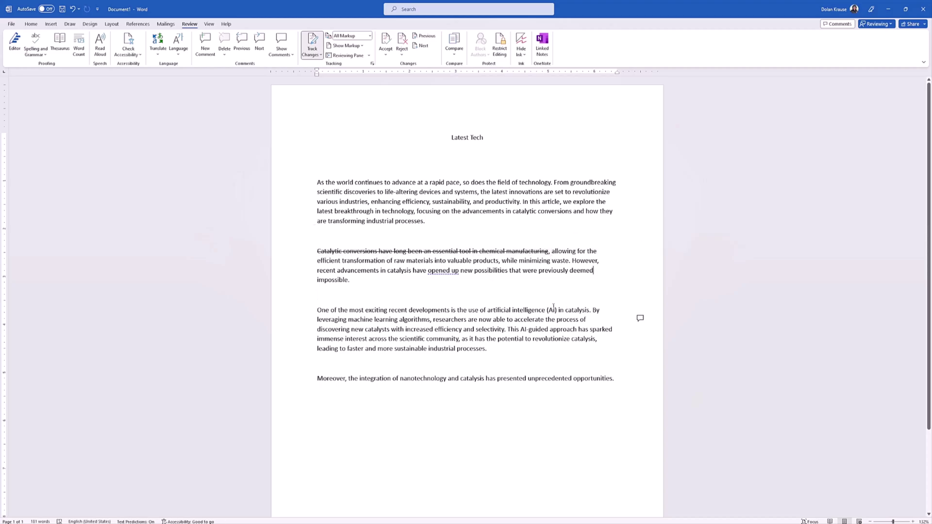
Step: Delete the 'Don't like this sentence' comment on the third paragraph
left_click(640, 319)
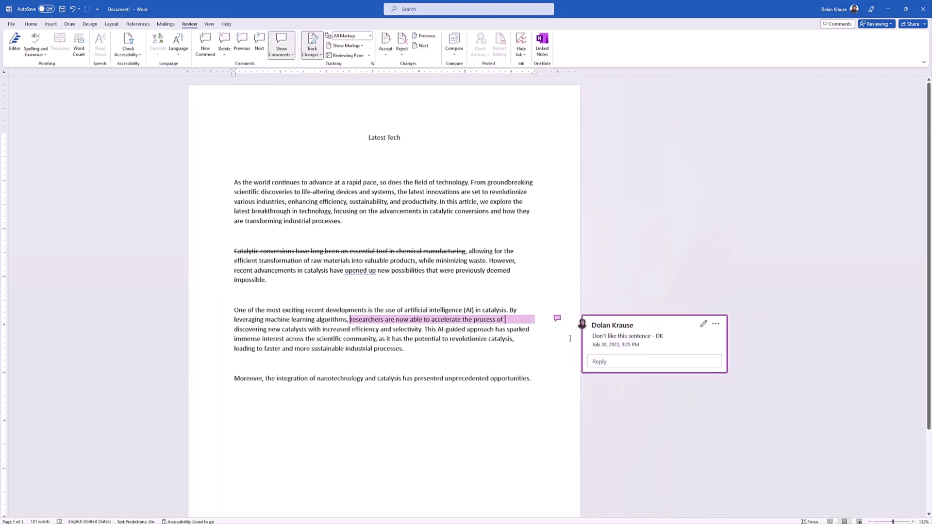
left_click(715, 323)
key("Escape")
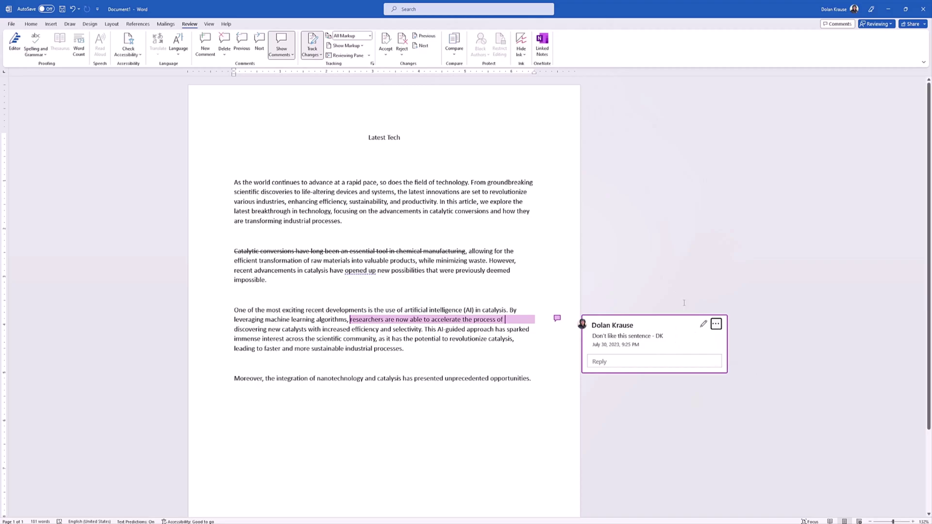
left_click(229, 58)
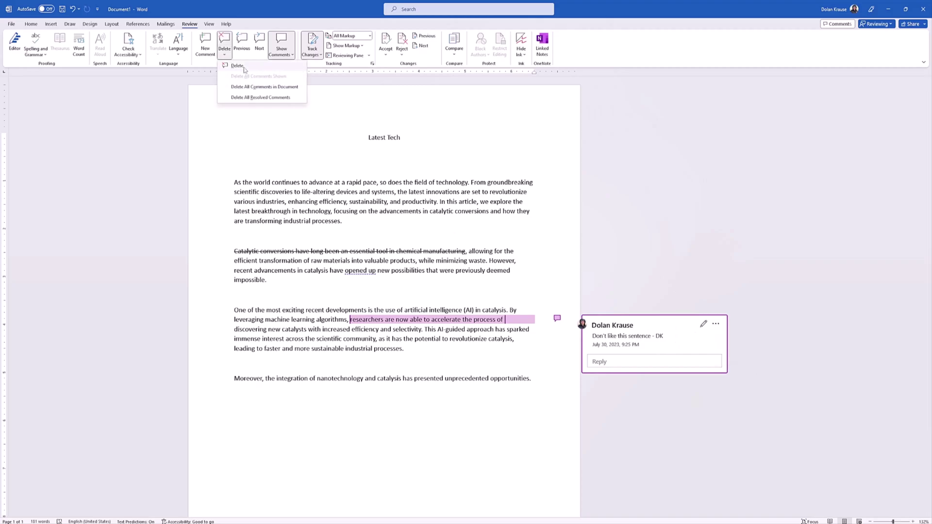
left_click(238, 65)
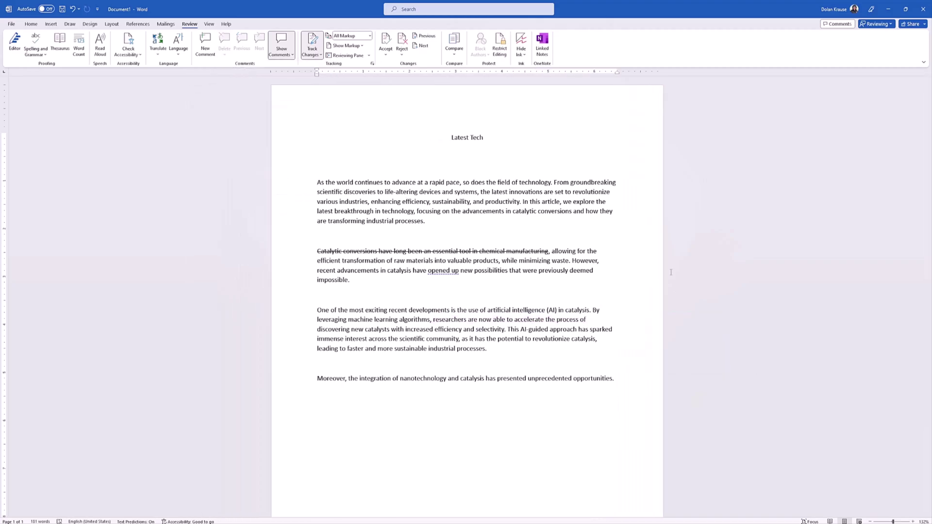